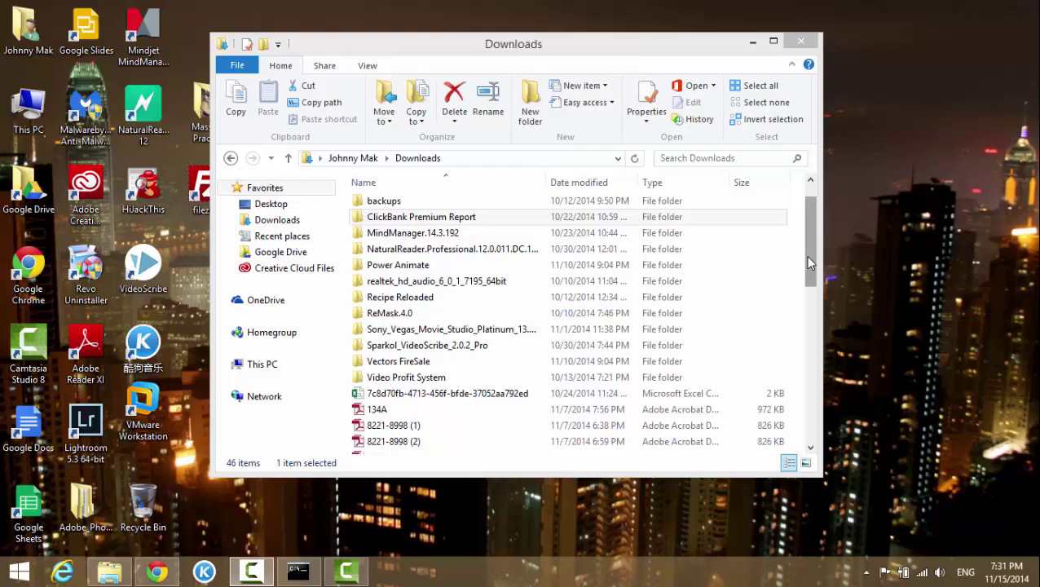
# Bring the top of the Downloads folder list into view, then switch to Internet Explorer
pyautogui.click(811, 194)
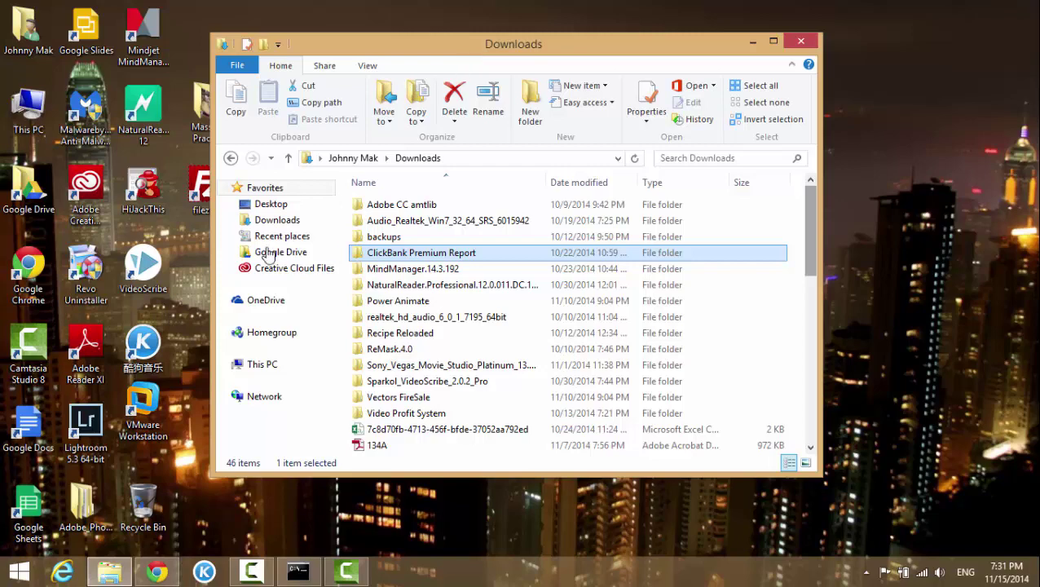
pyautogui.click(63, 573)
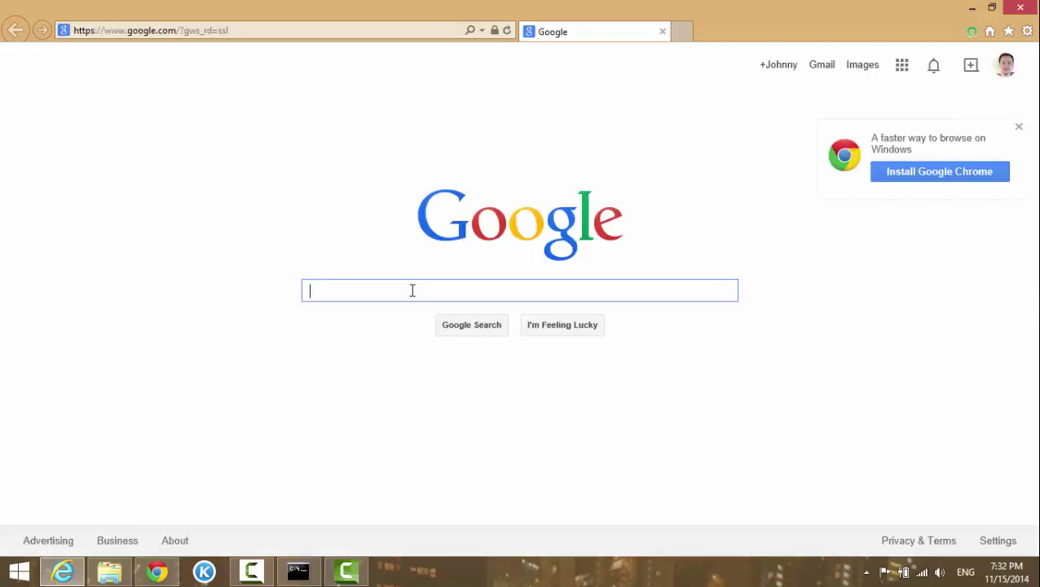
# Search Google for 'winrar'
pyautogui.write('winrar')
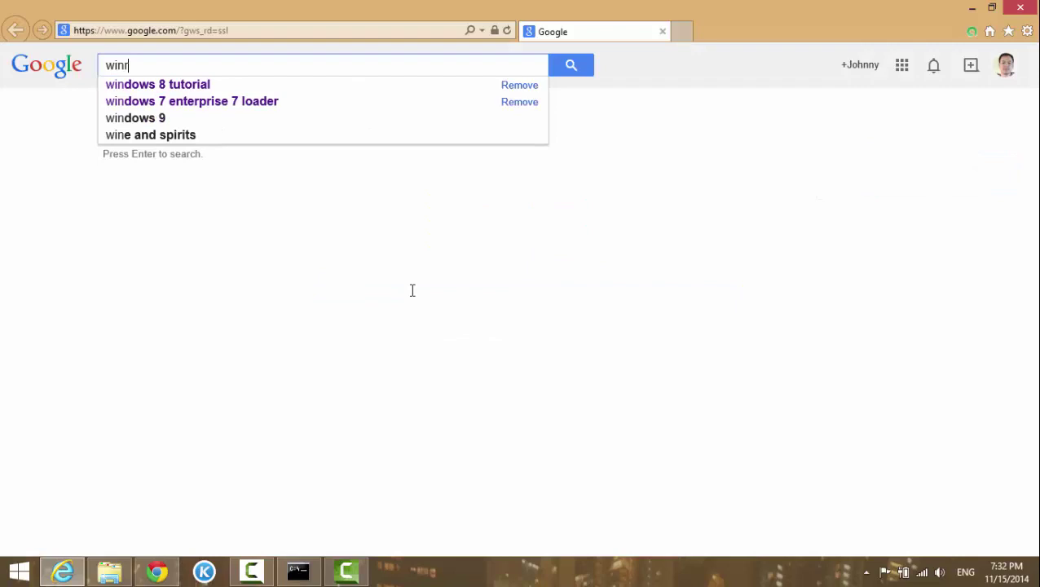
pyautogui.press('Return')
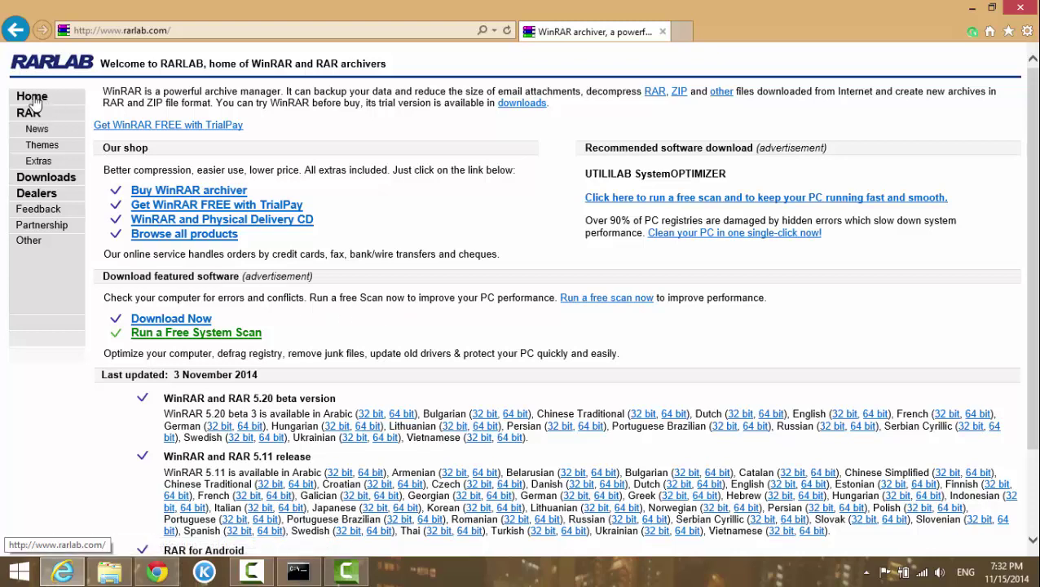
# Go to the rarlab.com Downloads page listing the WinRAR 5.20 beta 3 builds
pyautogui.click(63, 181)
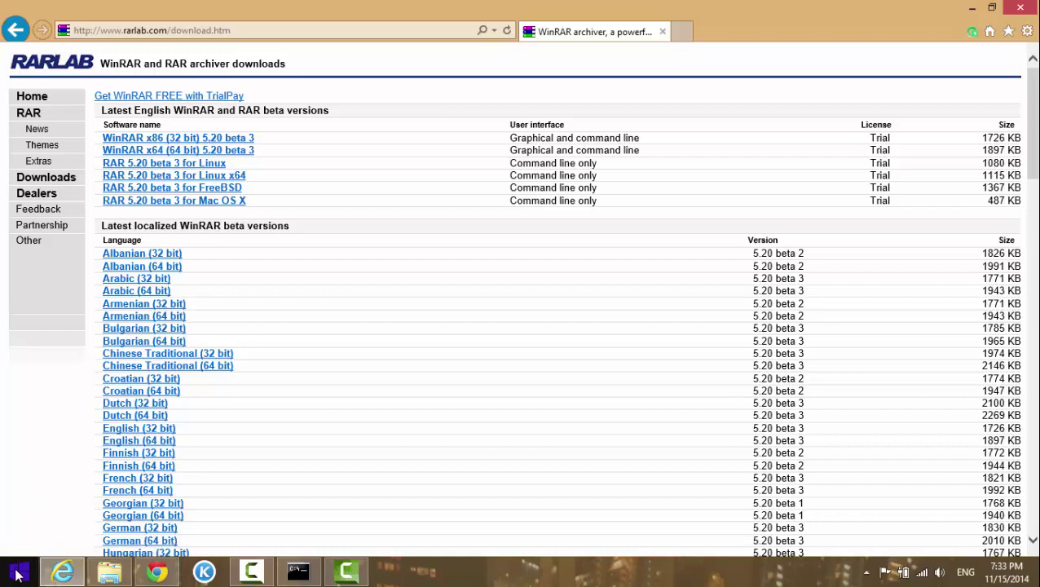
pyautogui.rightClick(18, 576)
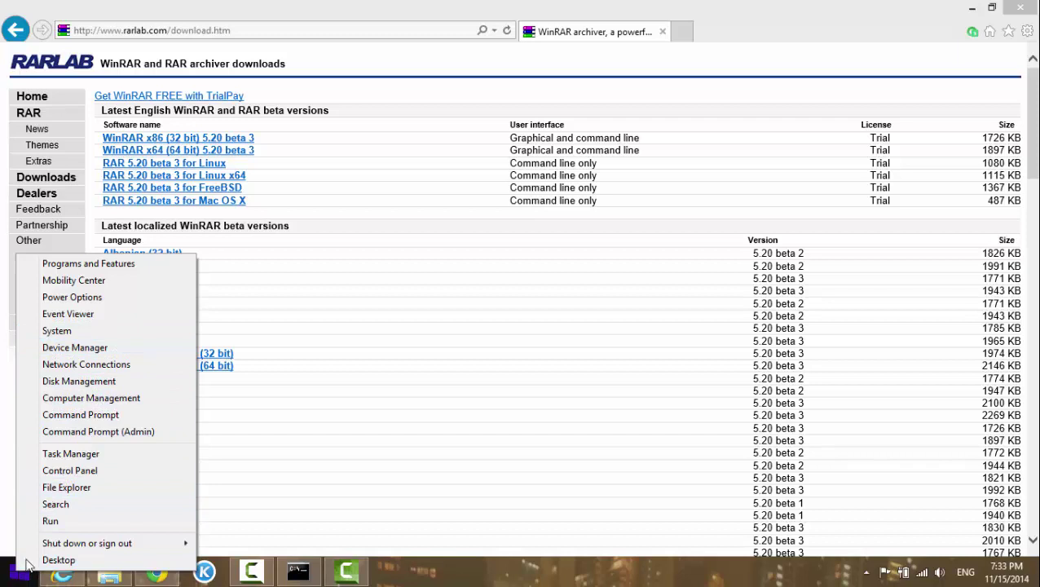
pyautogui.click(90, 335)
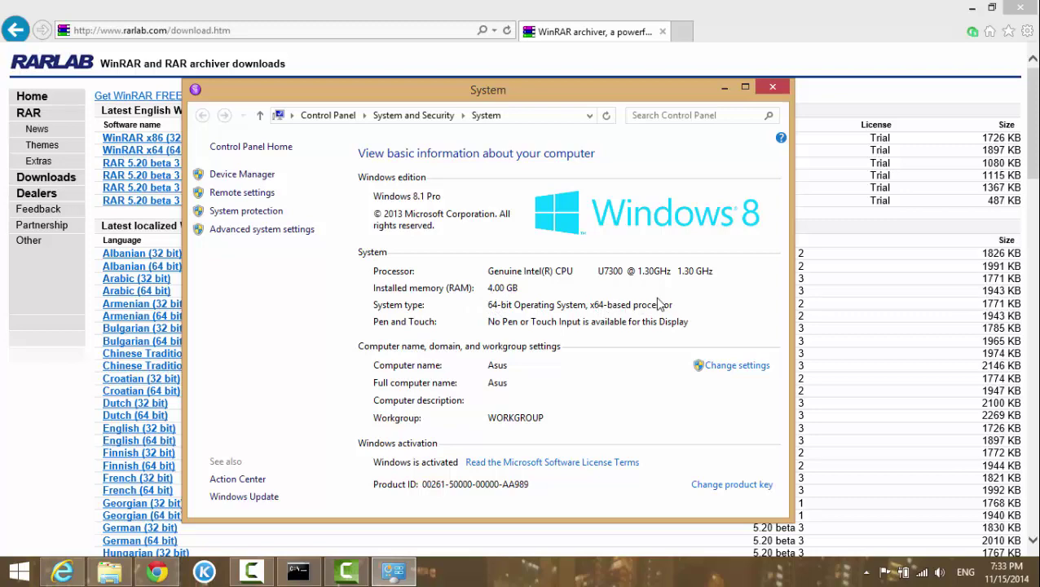
pyautogui.click(774, 91)
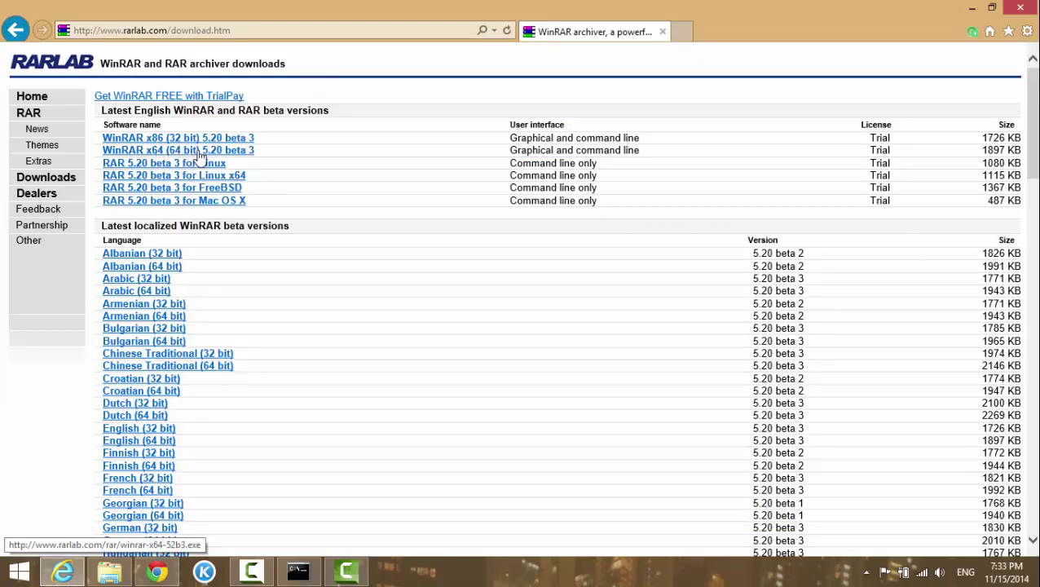
# Minimize the browser and select Adobe CC amtlib.rar in the Downloads folder
pyautogui.click(970, 9)
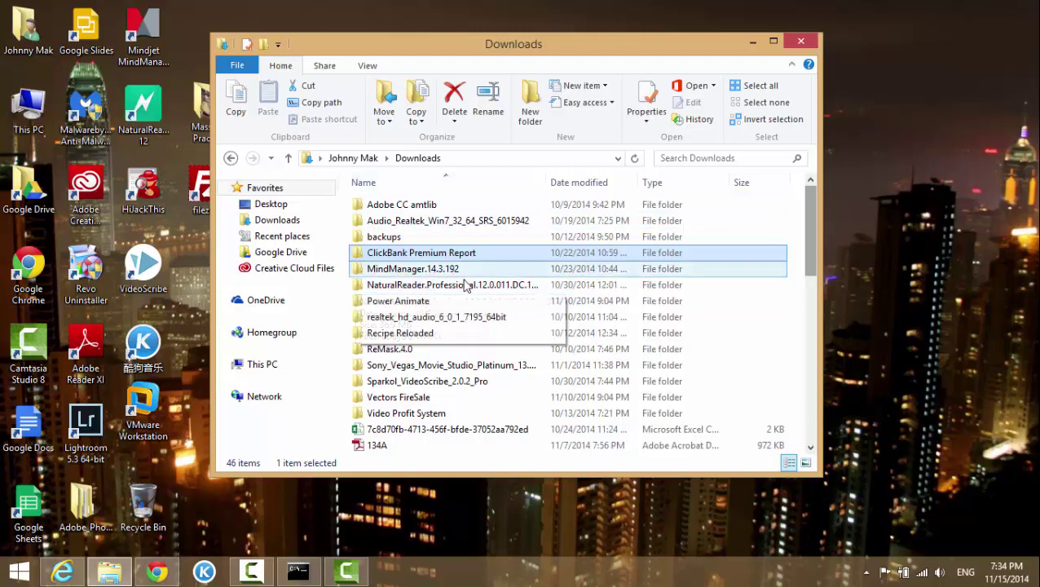
pyautogui.scroll(-1, 551, 322)
pyautogui.scroll(-2, 553, 327)
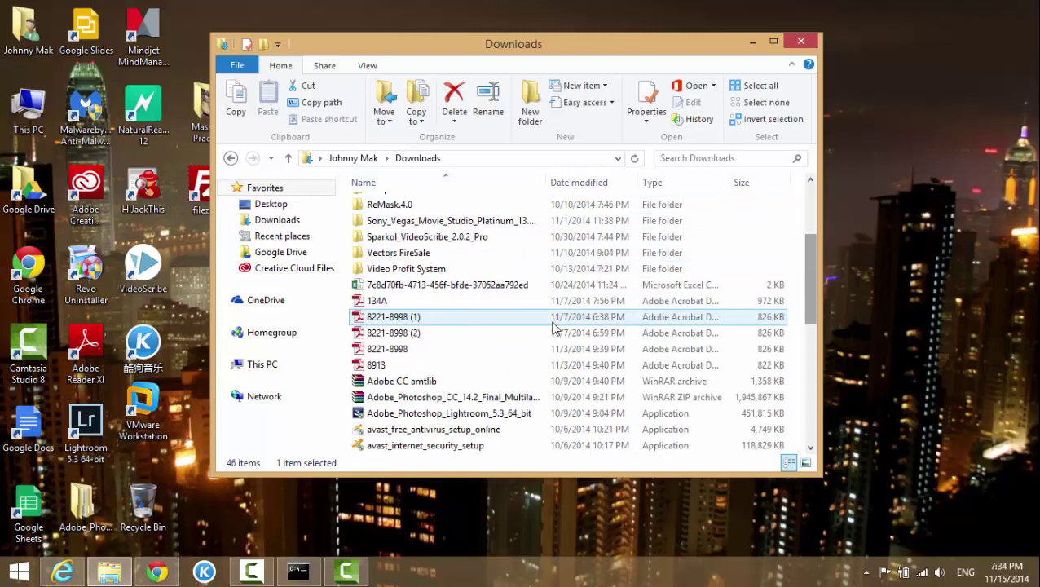
pyautogui.click(368, 396)
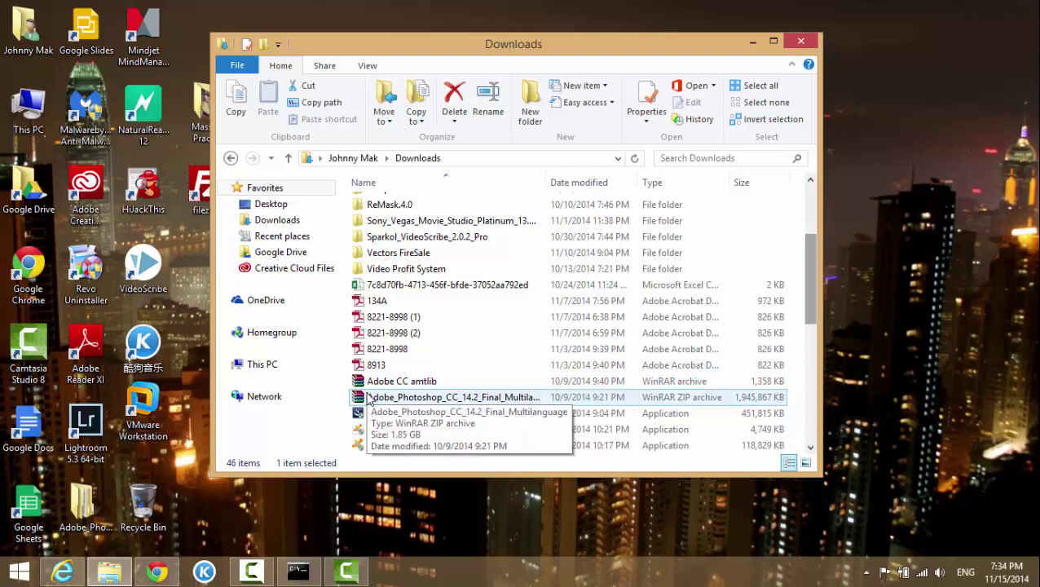
pyautogui.click(388, 383)
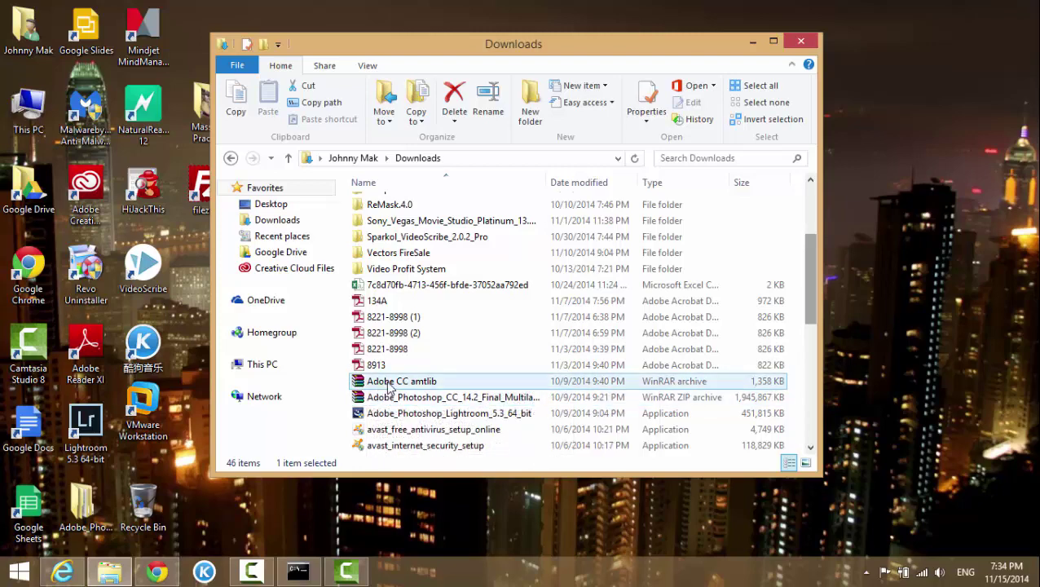
# Extract Adobe CC amtlib.rar to the suggested Adobe CC amtlib folder, replacing all existing files, then close WinRAR
pyautogui.click(376, 385)
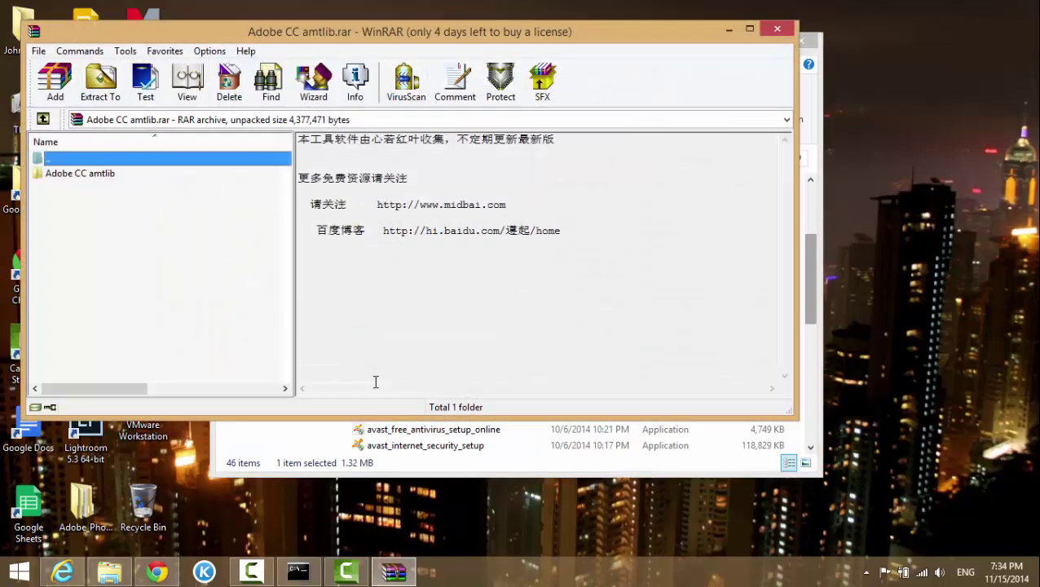
pyautogui.click(101, 86)
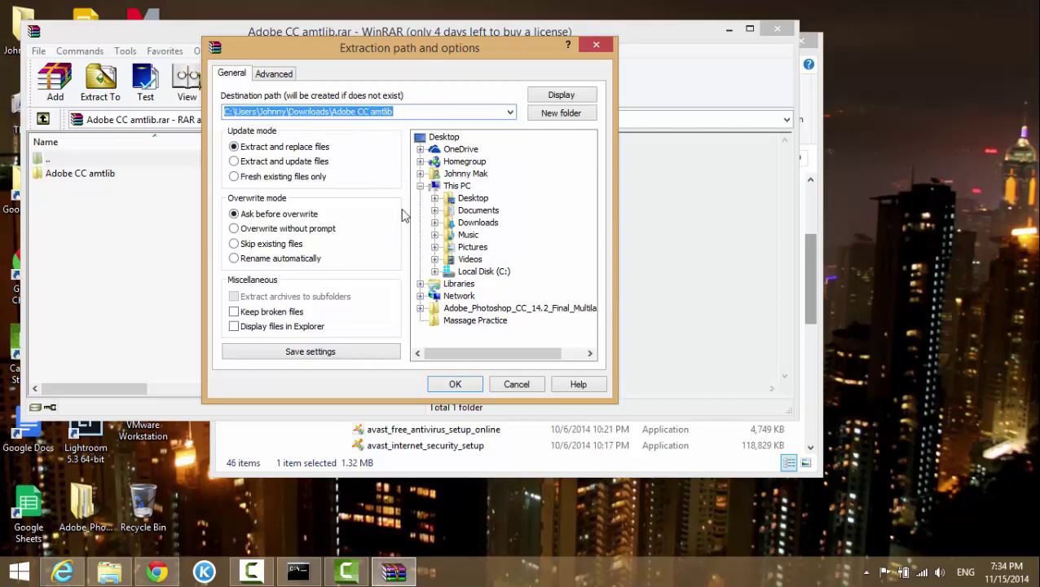
pyautogui.click(455, 386)
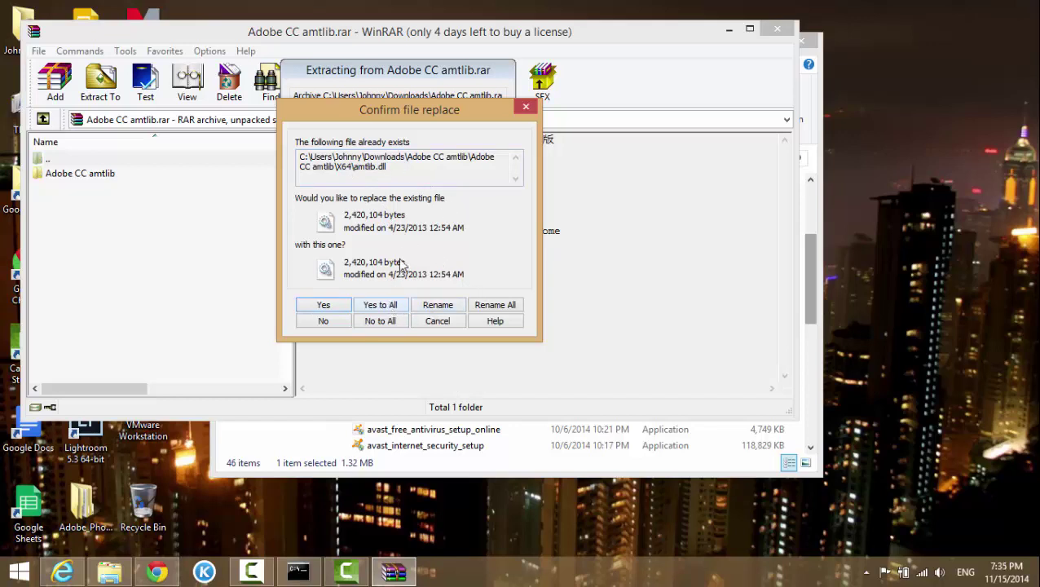
pyautogui.click(379, 307)
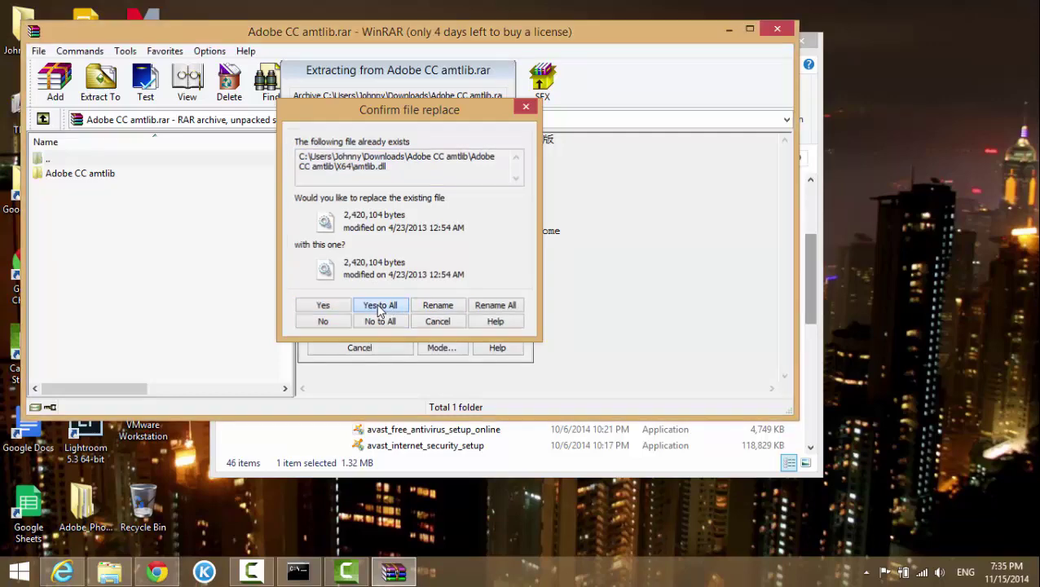
pyautogui.click(779, 31)
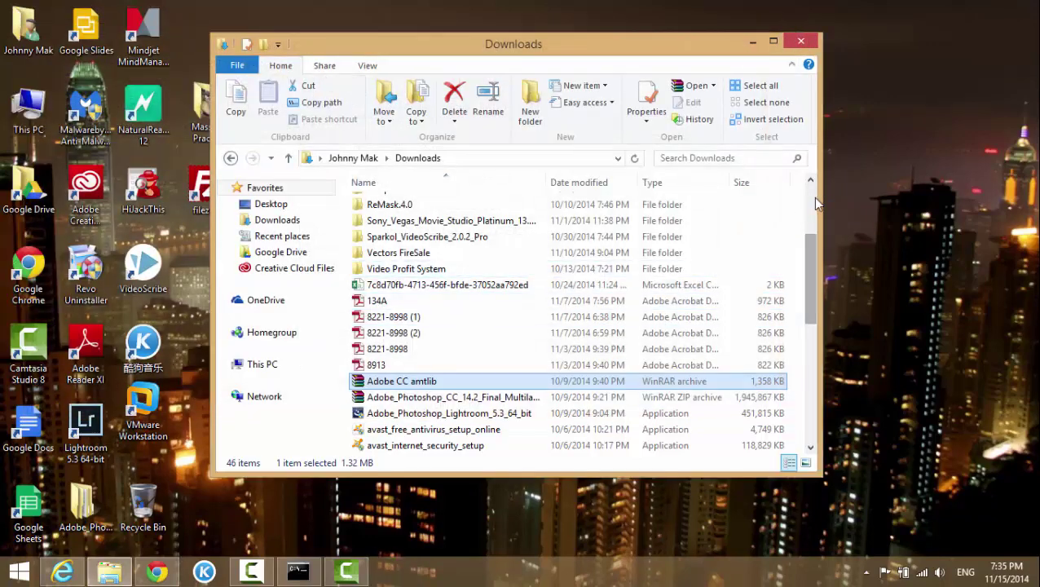
# Look inside the extracted Adobe CC amtlib folder, then go back to Downloads
pyautogui.click(814, 198)
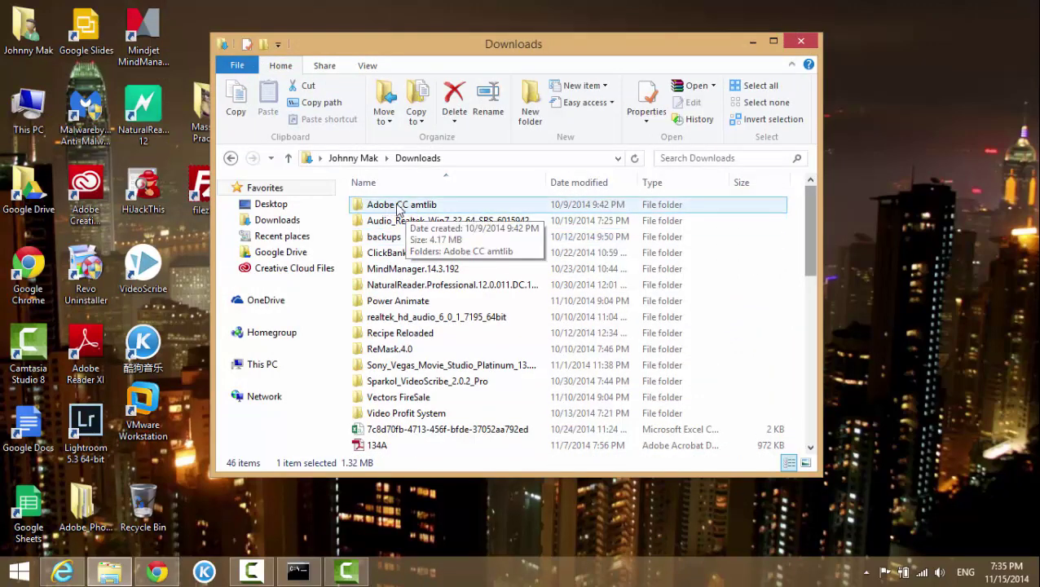
pyautogui.scroll(-3, 636, 346)
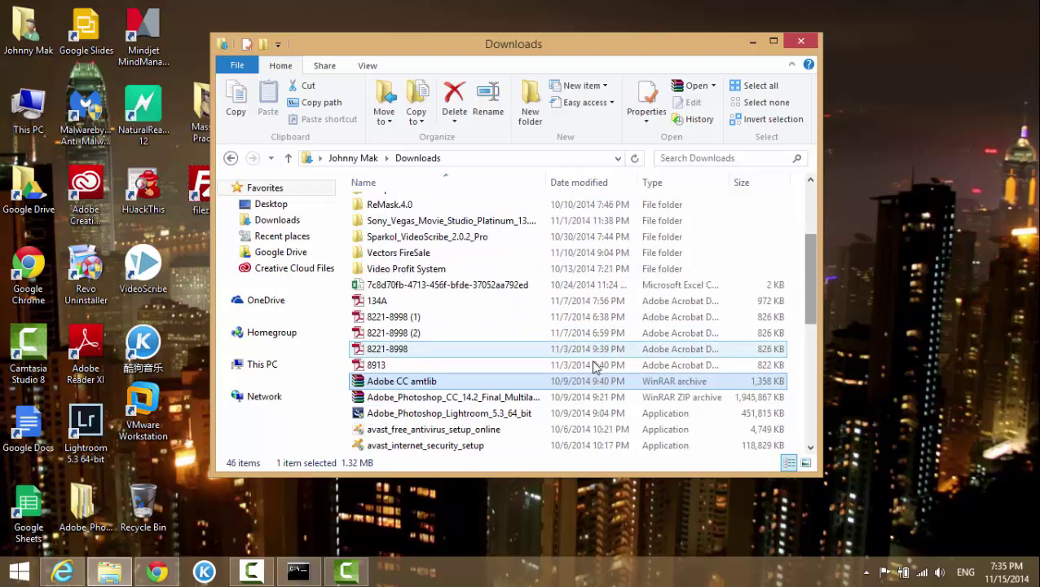
pyautogui.scroll(3, 445, 231)
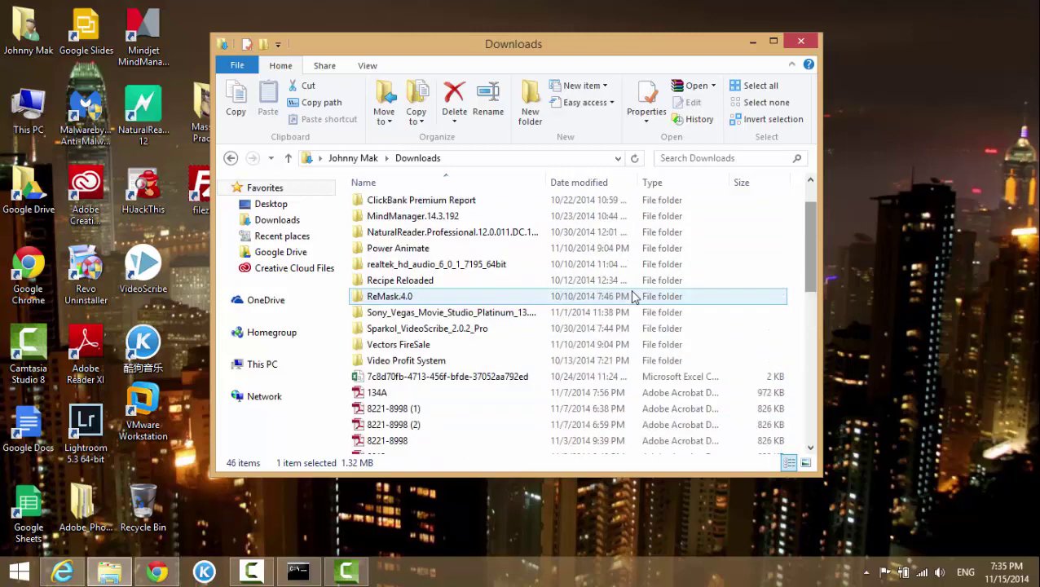
pyautogui.doubleClick(430, 210)
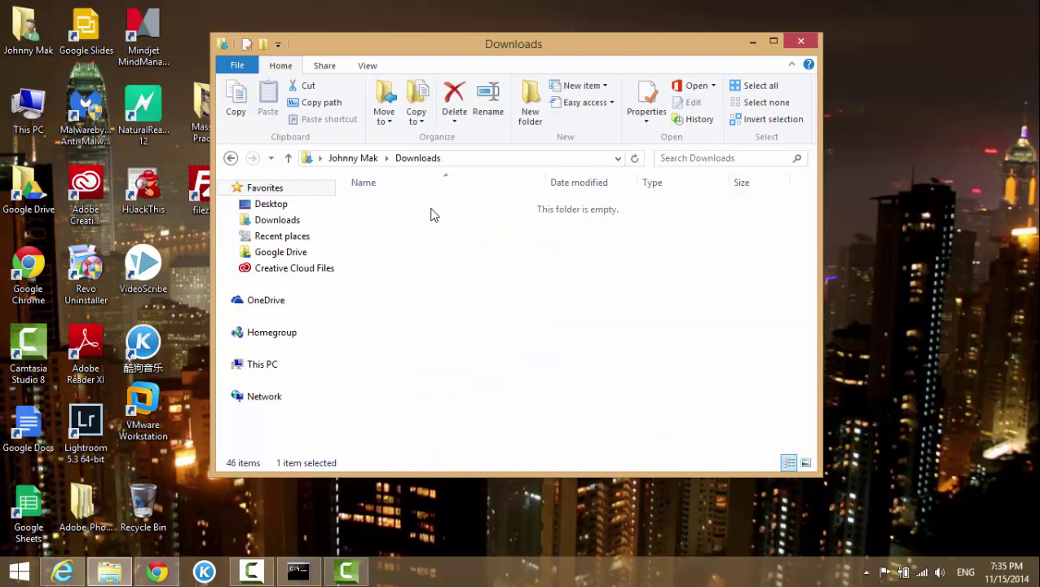
pyautogui.click(230, 158)
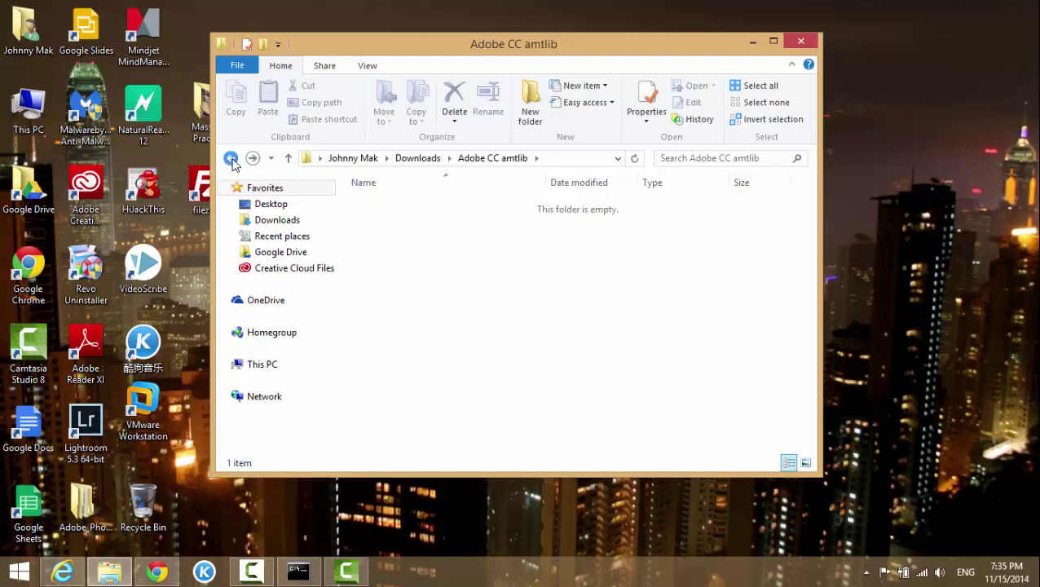
# Select the ClickBank Premium Report folder in the Downloads list
pyautogui.scroll(-1, 424, 306)
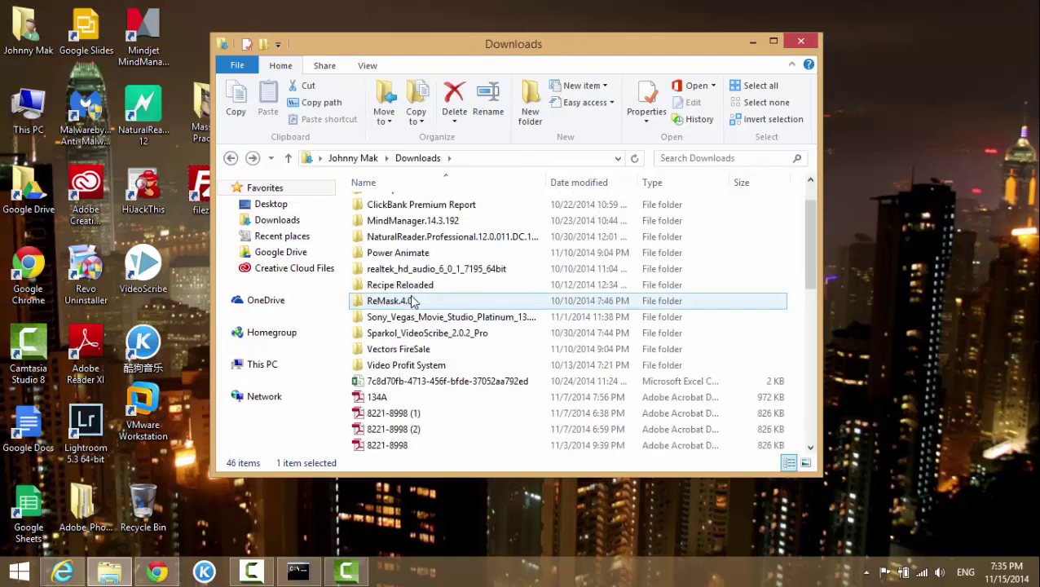
pyautogui.click(499, 349)
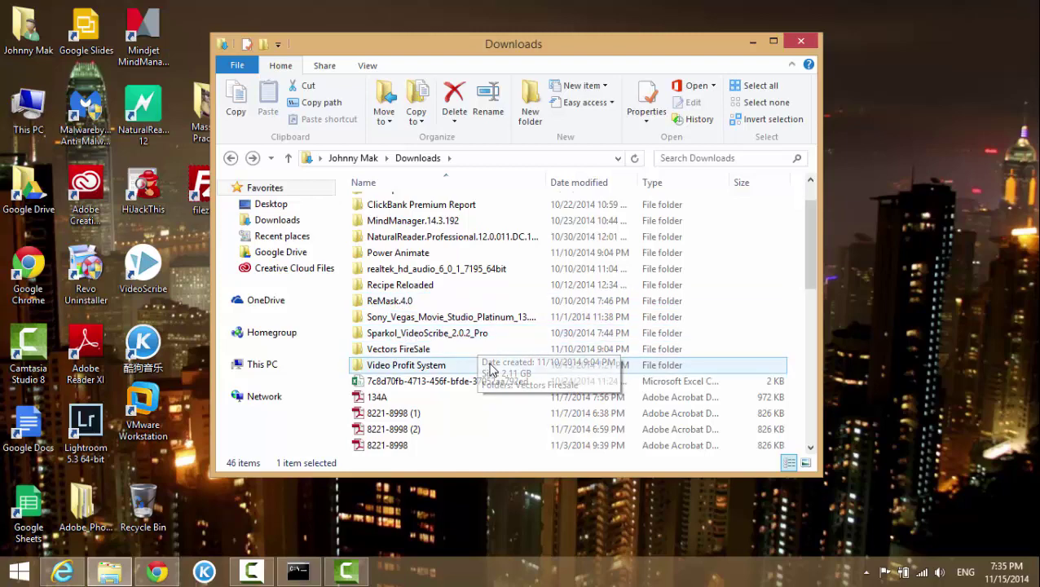
pyautogui.click(501, 304)
pyautogui.press('Home')
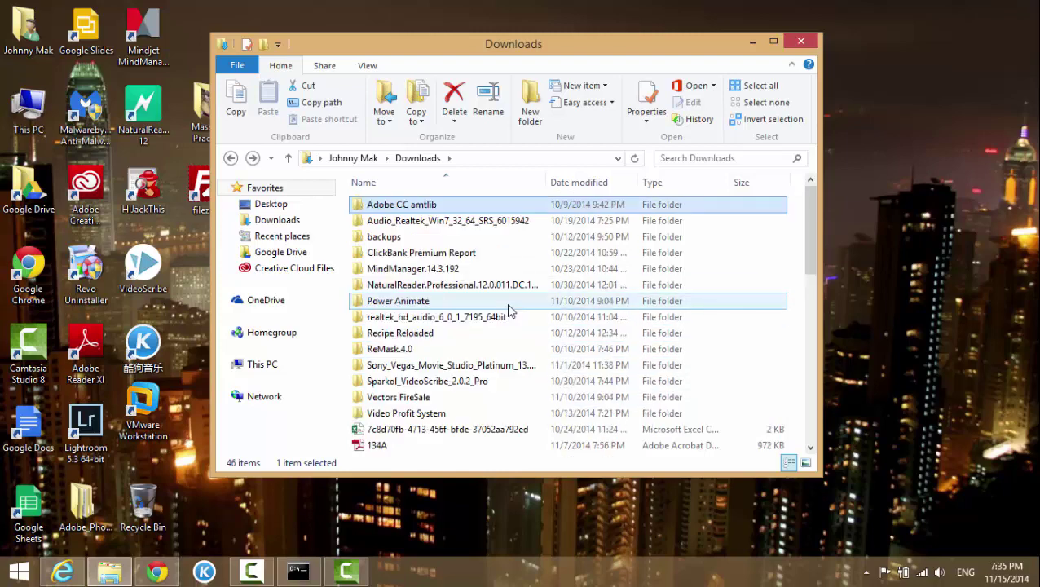
pyautogui.click(438, 256)
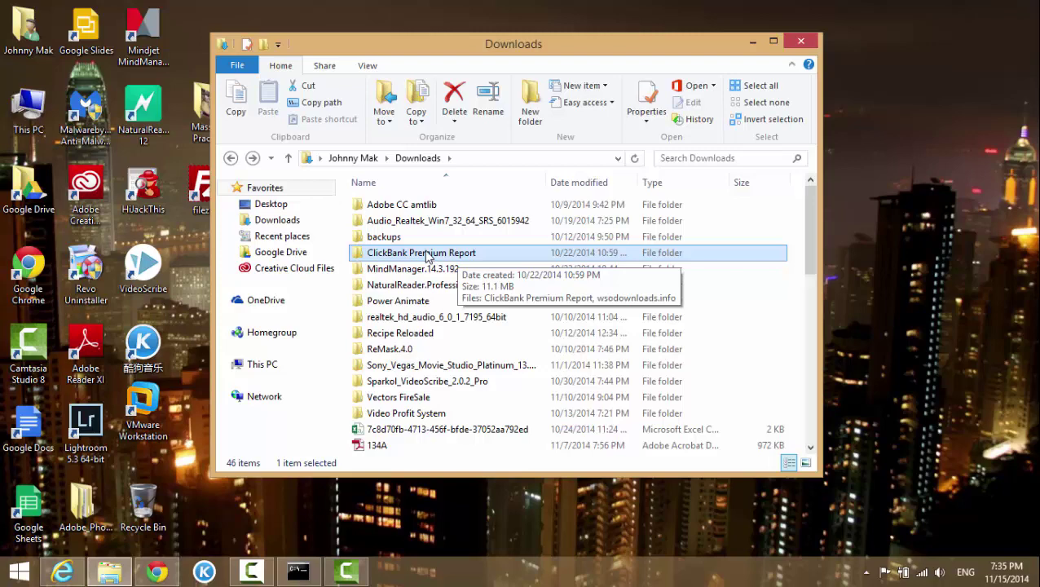
# Add the ClickBank Premium Report folder to 'ClickBank Premium Report.rar' from its context menu
pyautogui.rightClick(426, 257)
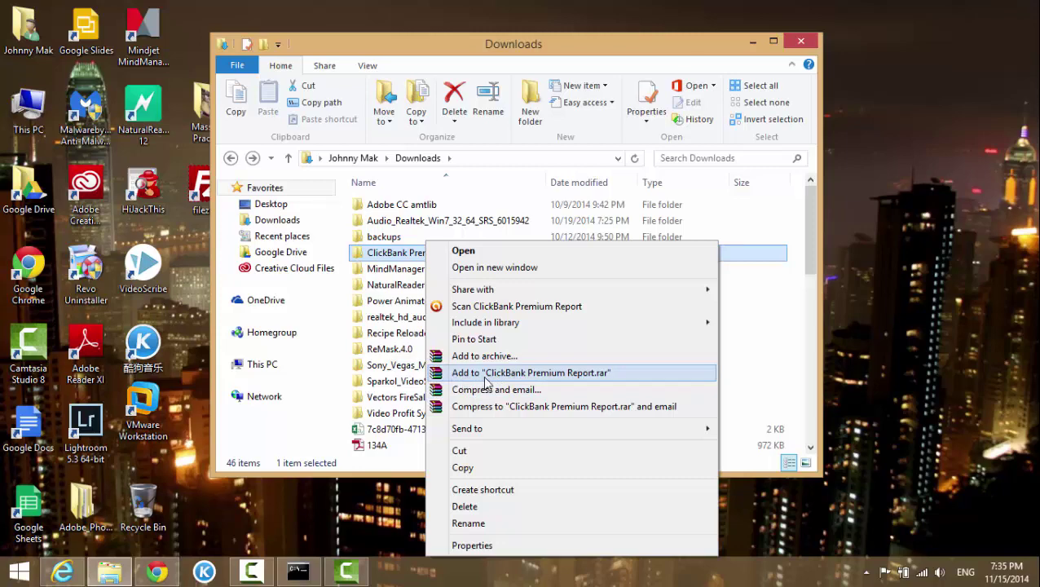
pyautogui.click(569, 375)
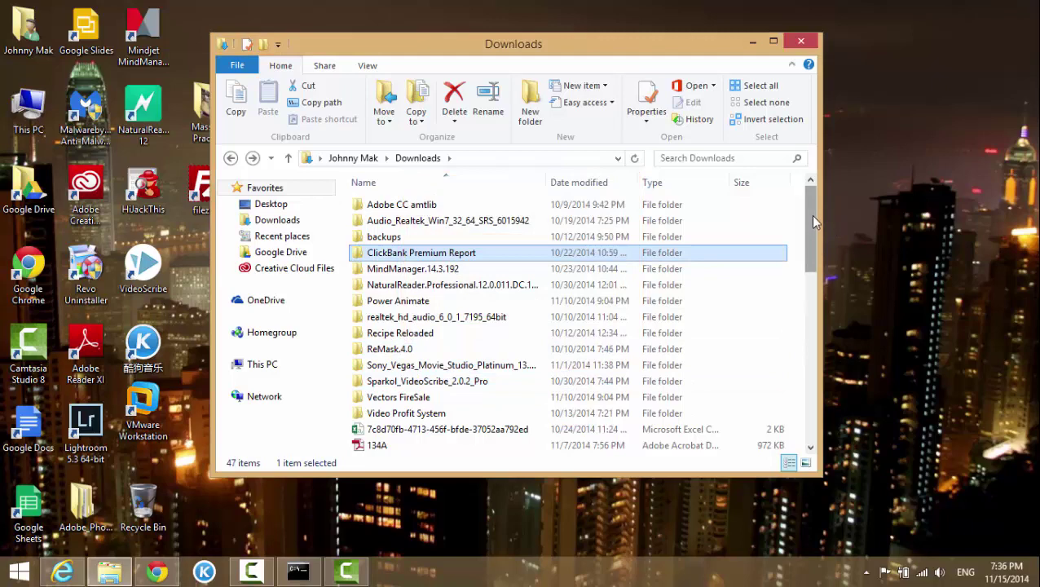
pyautogui.moveTo(810, 215); pyautogui.dragTo(811, 418)
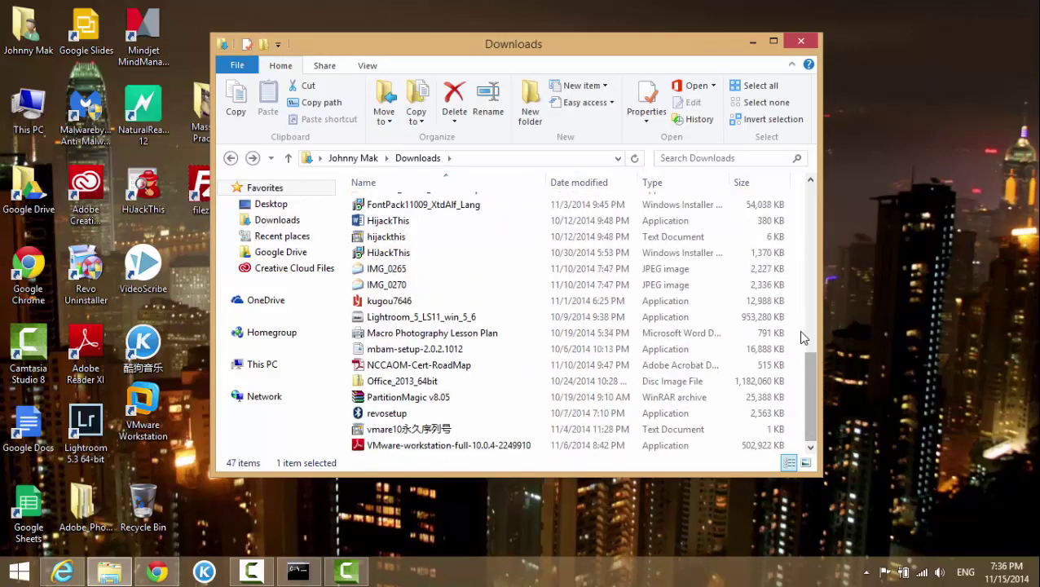
pyautogui.scroll(9, 803, 336)
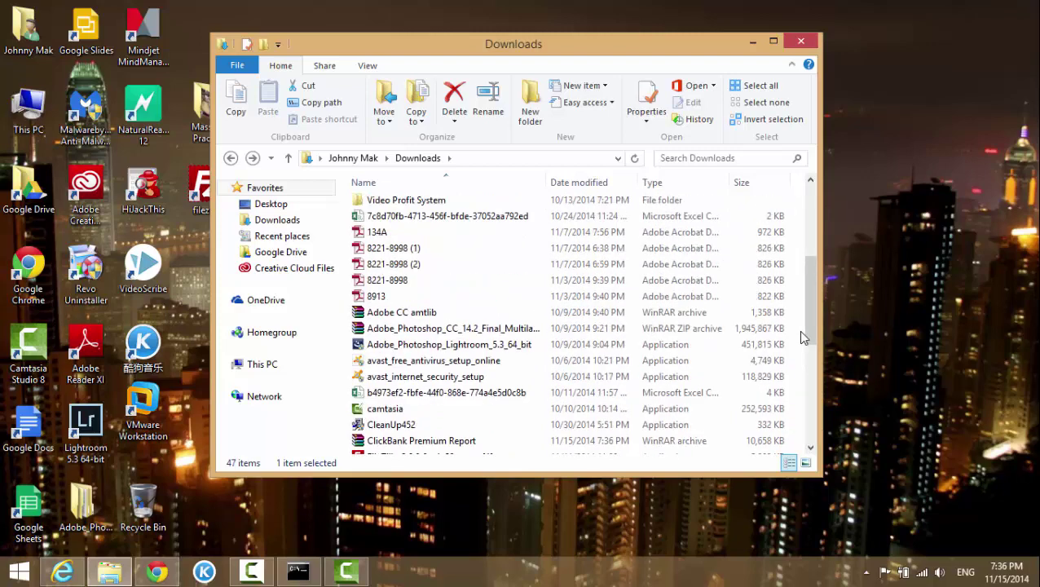
pyautogui.scroll(4, 803, 337)
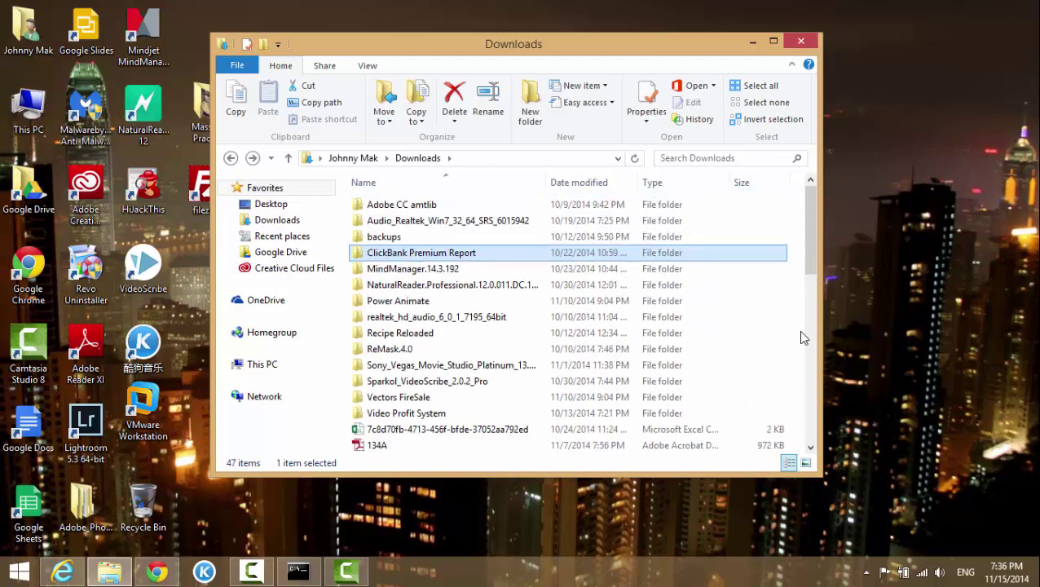
pyautogui.scroll(-4, 803, 337)
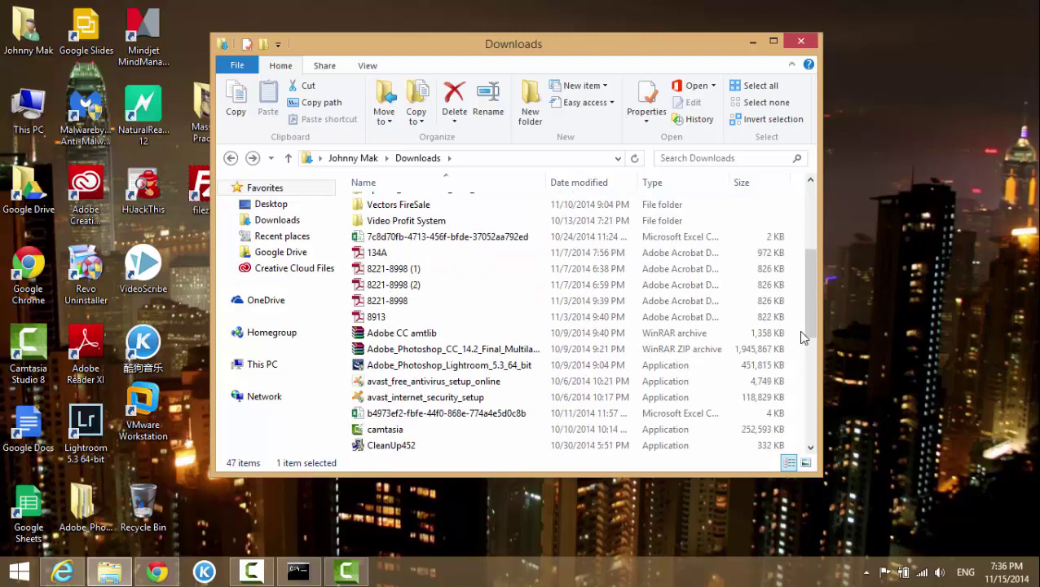
pyautogui.scroll(-2, 803, 337)
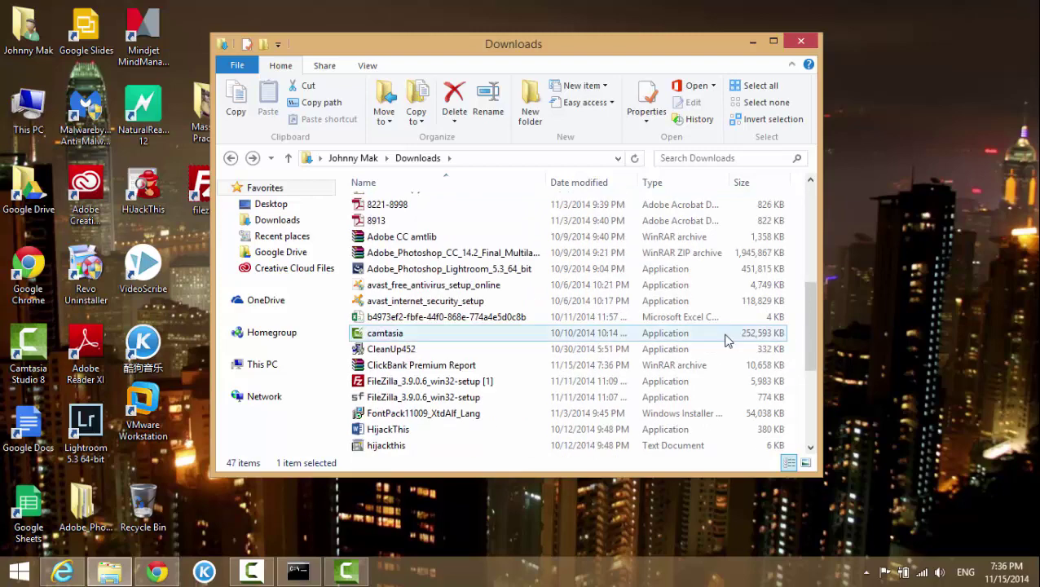
pyautogui.scroll(-1, 661, 342)
pyautogui.click(449, 319)
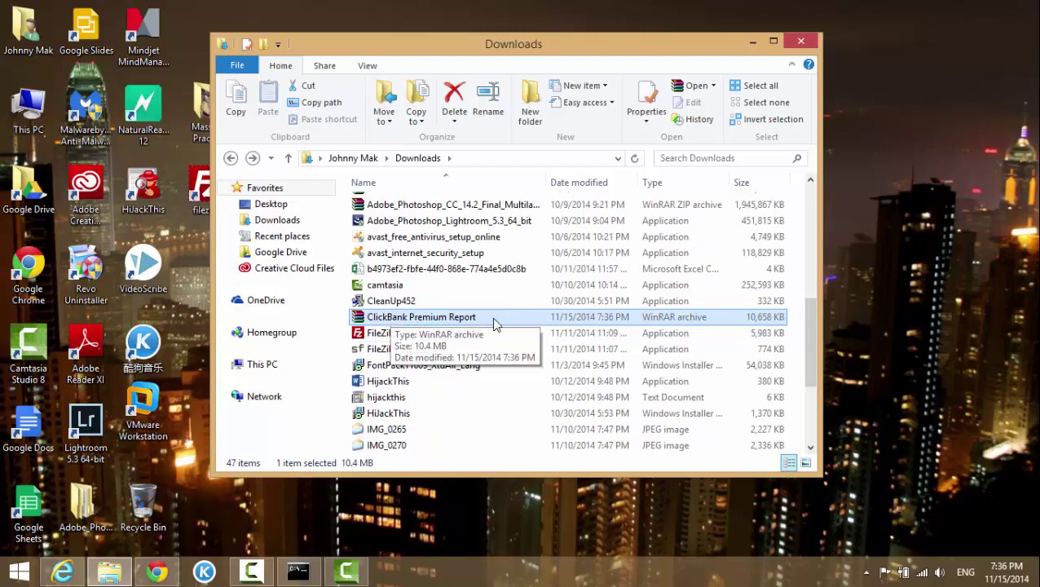
pyautogui.scroll(5, 430, 278)
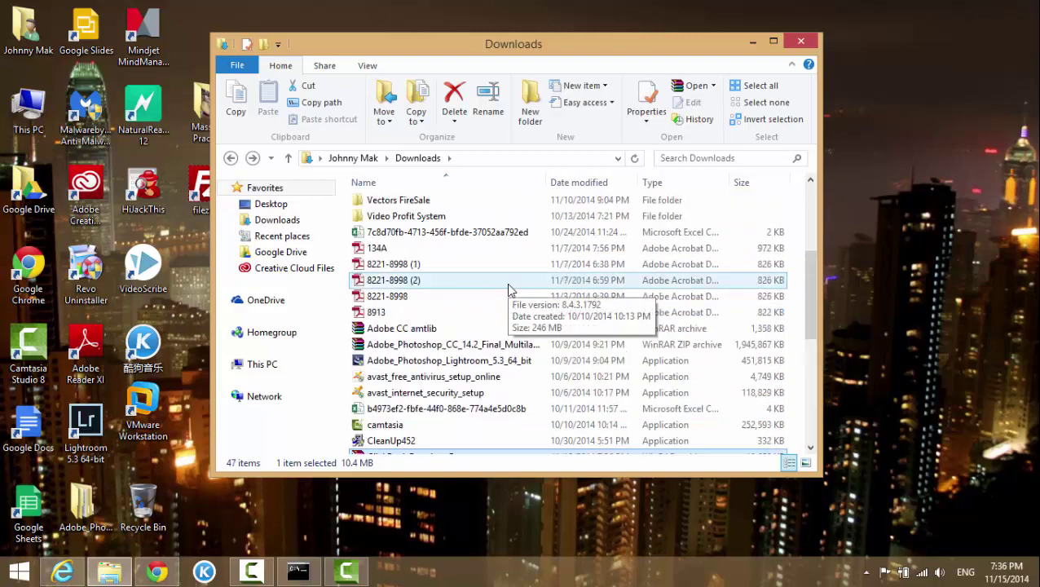
pyautogui.scroll(2, 427, 242)
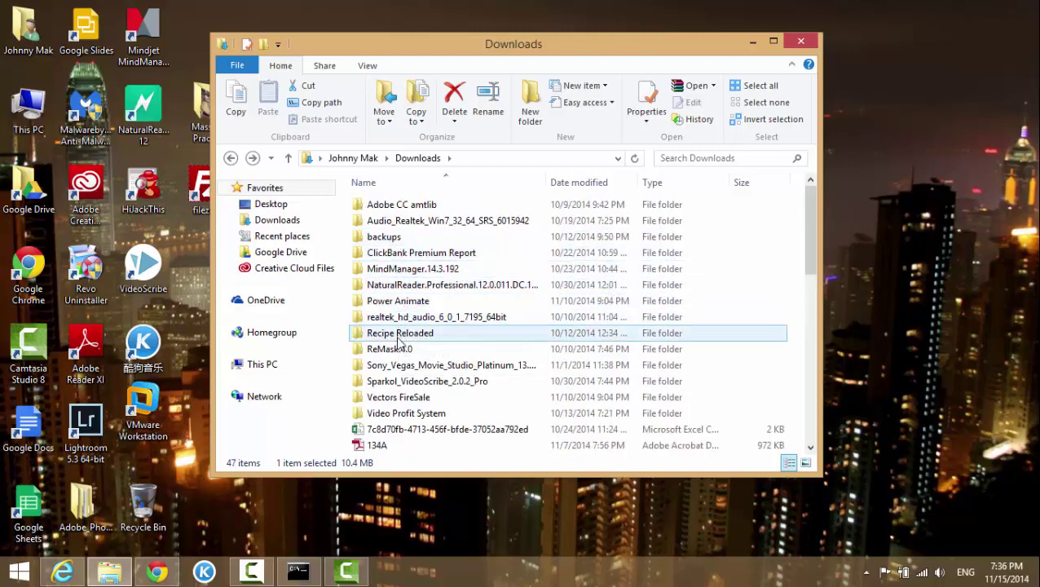
pyautogui.click(403, 255)
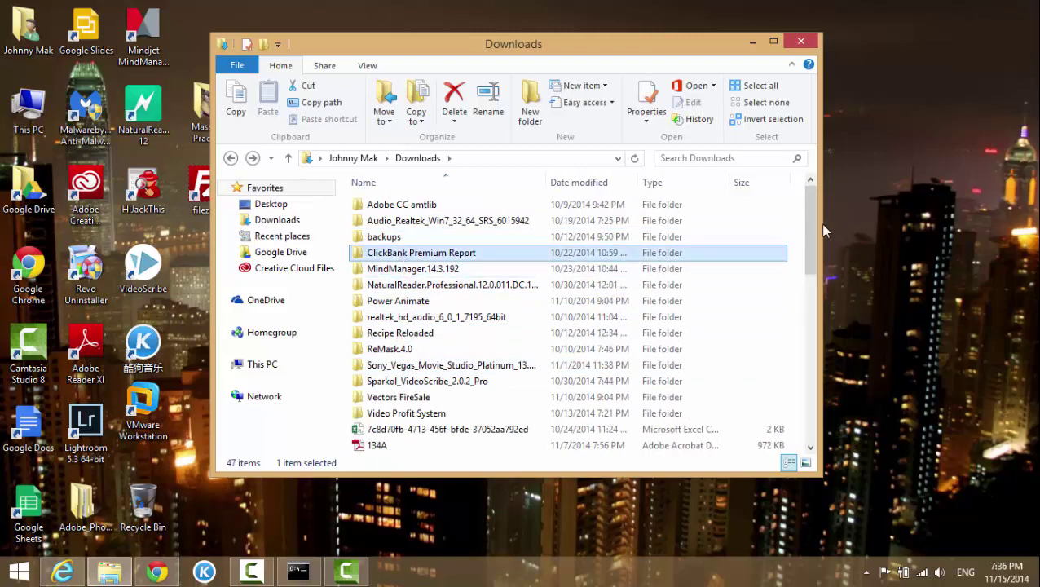
pyautogui.moveTo(812, 212)
pyautogui.mouseDown()
pyautogui.moveTo(808, 376)
pyautogui.moveTo(812, 217)
pyautogui.mouseUp()
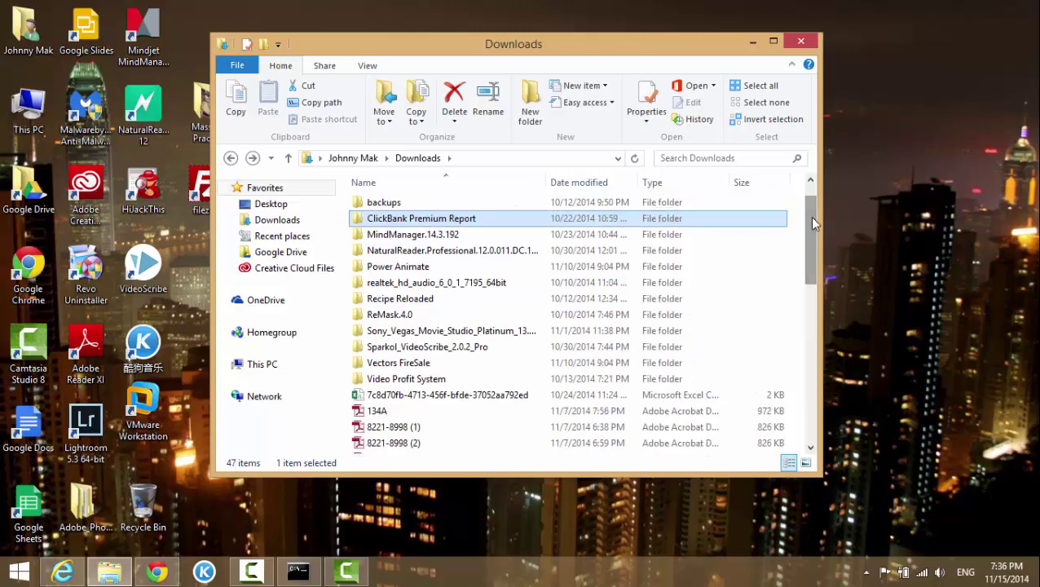